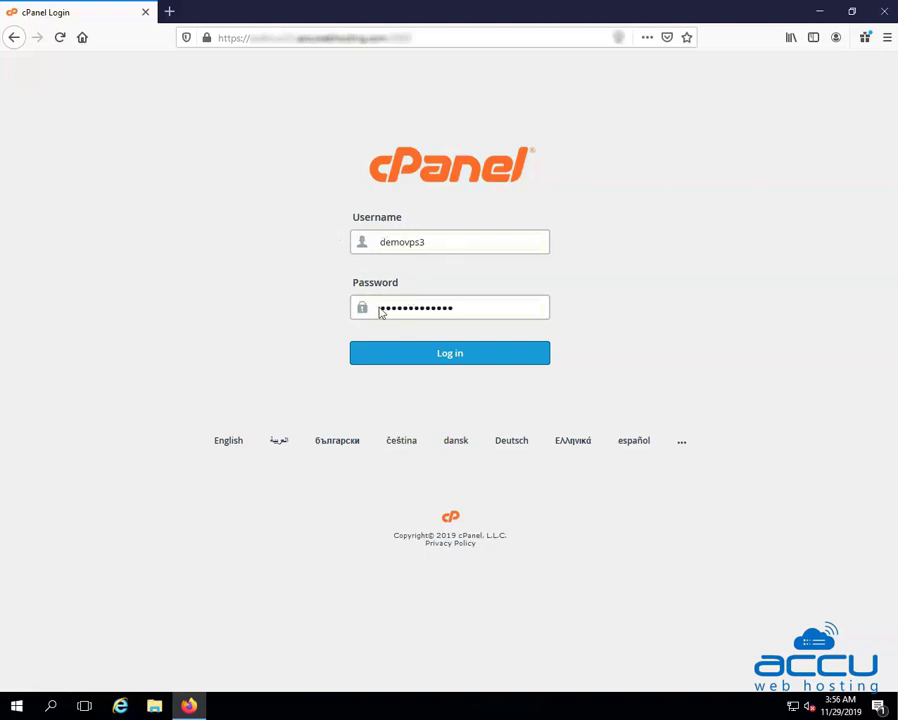
Log in to cPanel to reach the main dashboard
left_click(443, 365)
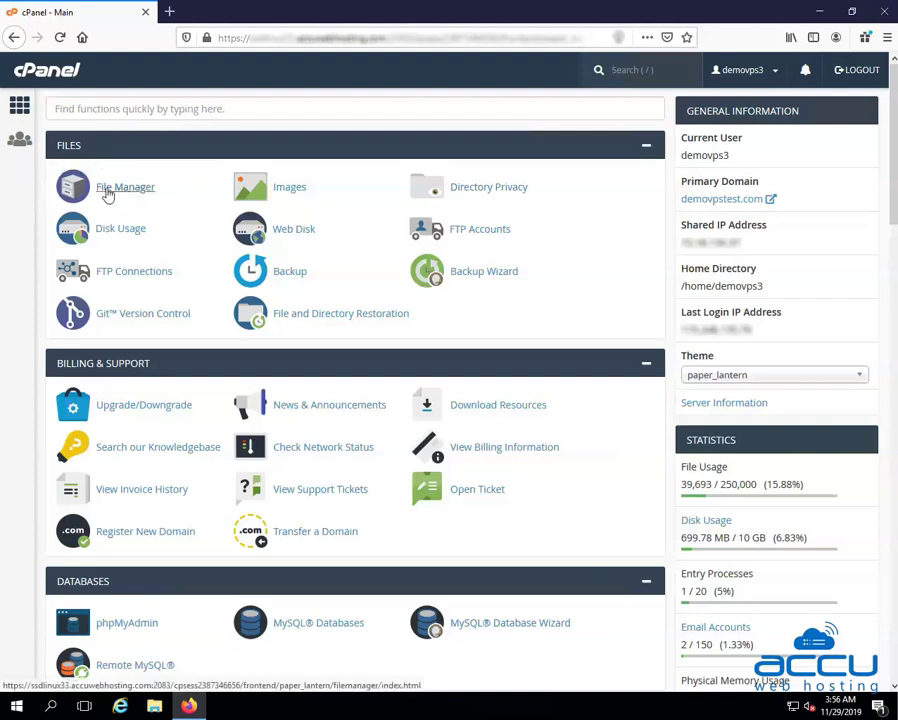
In File Manager, open the public_html folder and select wp-config.php
left_click(127, 190)
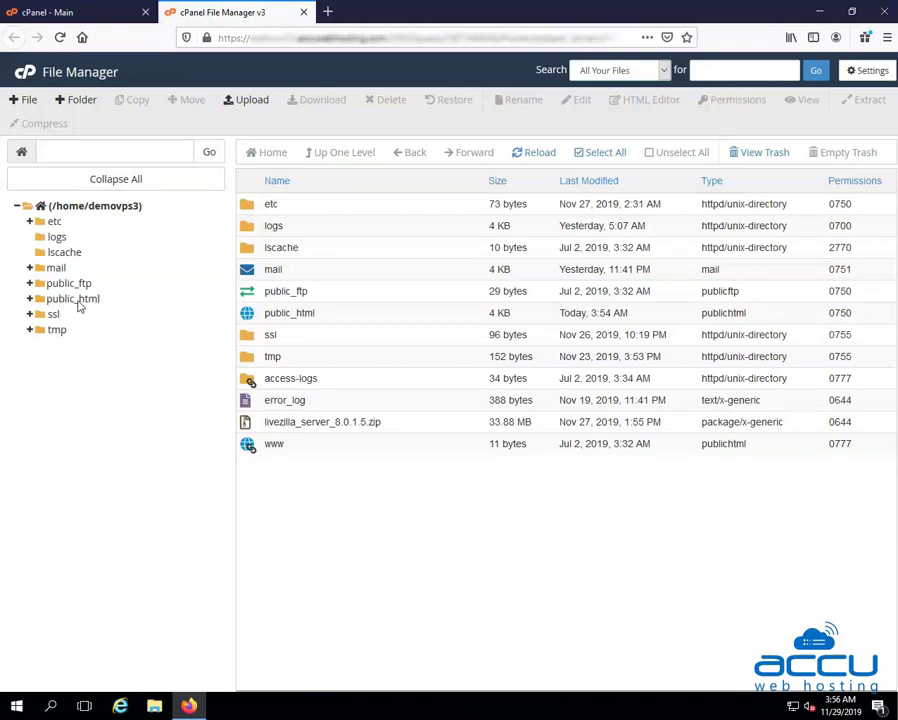
left_click(78, 299)
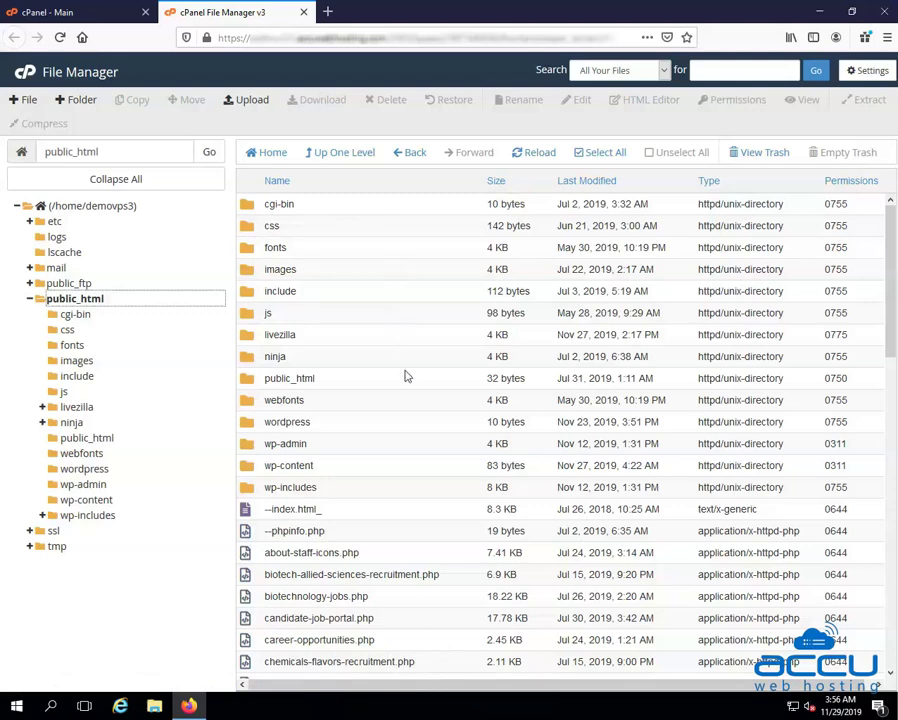
scroll(406, 376, "down", 10)
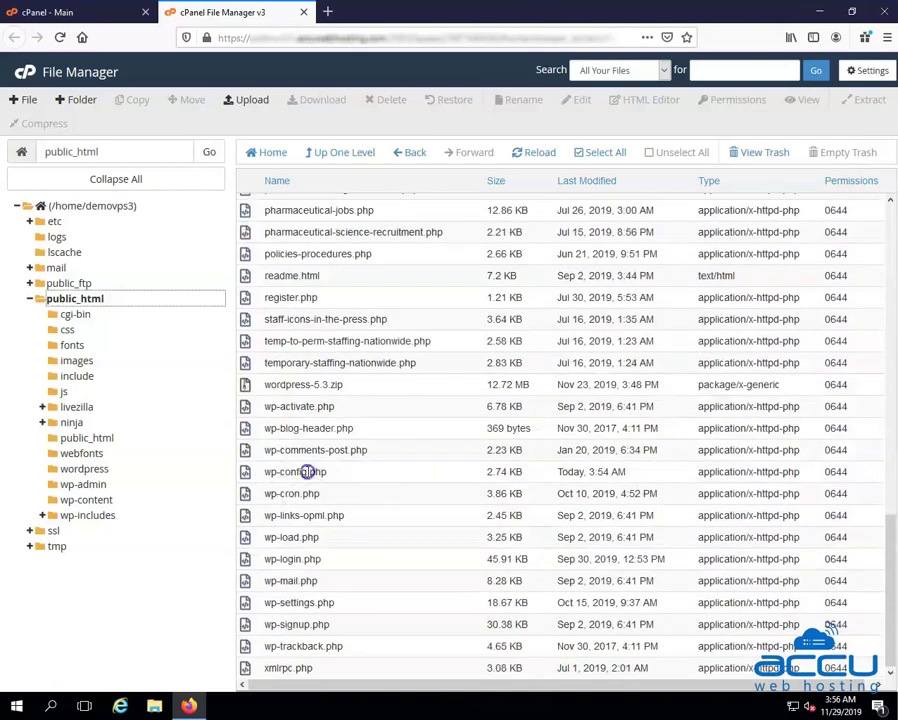
left_click(300, 472)
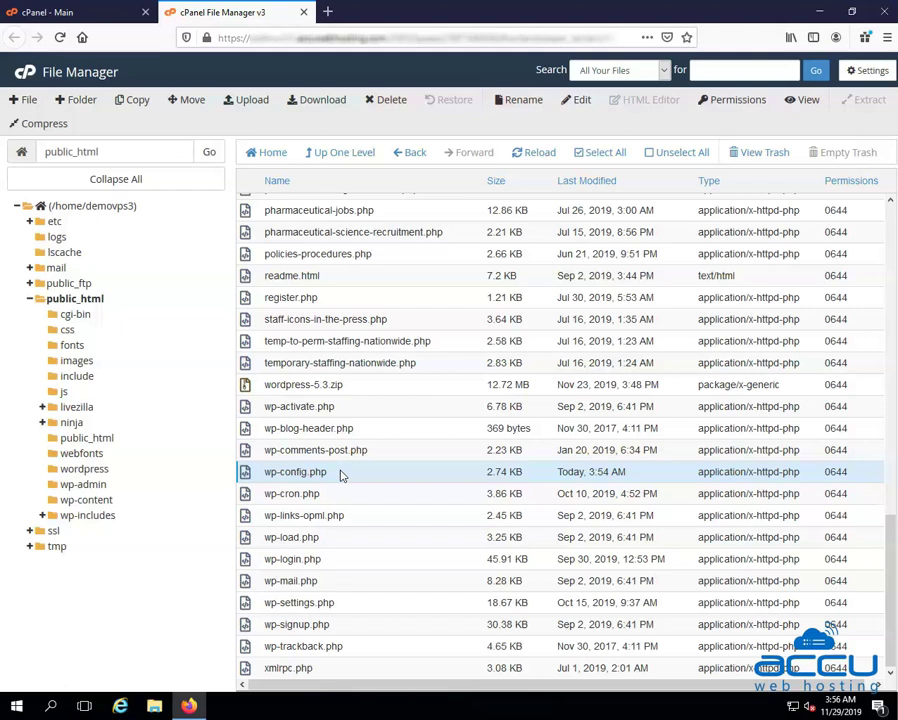
Open wp-config.php in the cPanel code editor through its Edit action
right_click(341, 476)
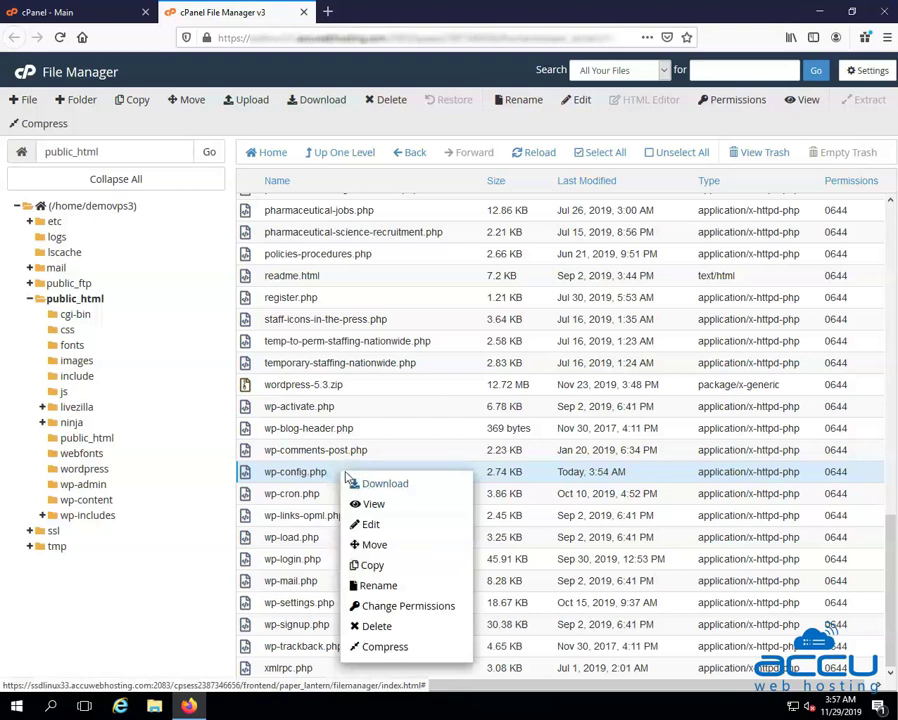
left_click(370, 525)
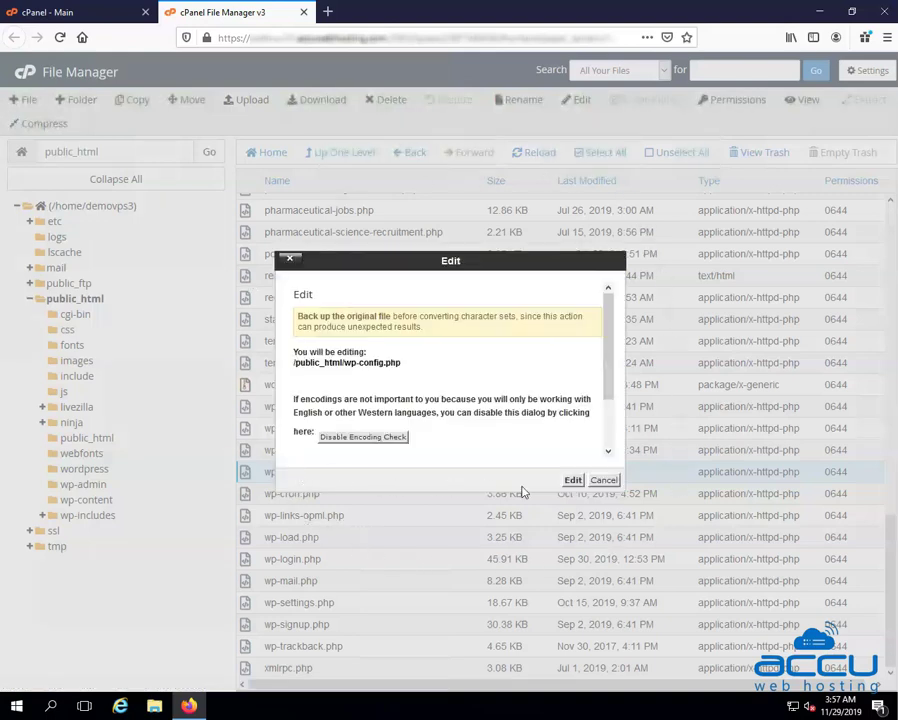
left_click(572, 481)
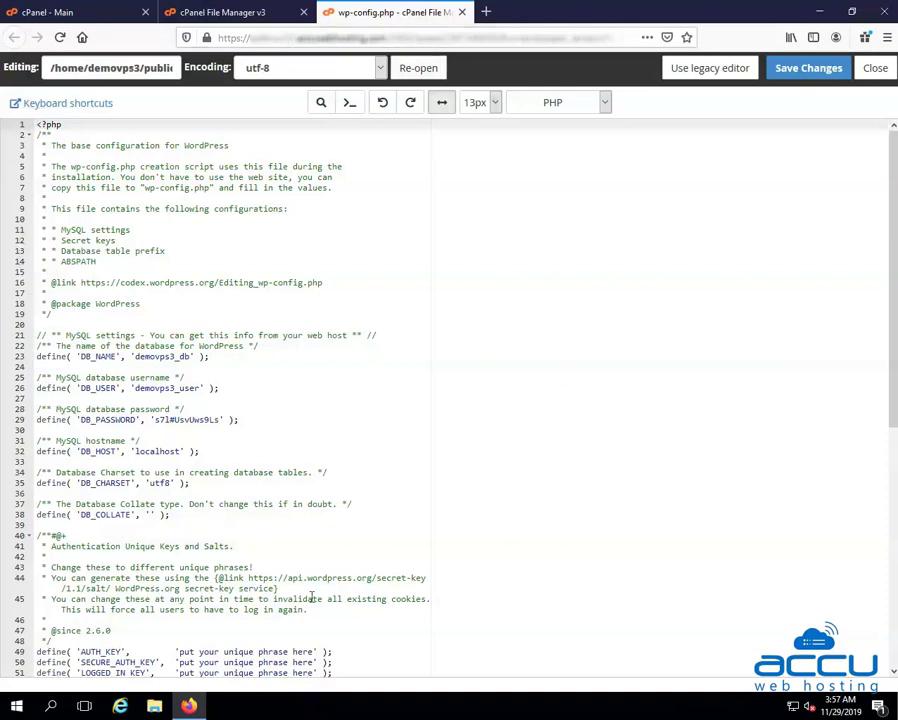
Change the WP_DEBUG value from false to true and save wp-config.php
scroll(241, 478, "down", 10)
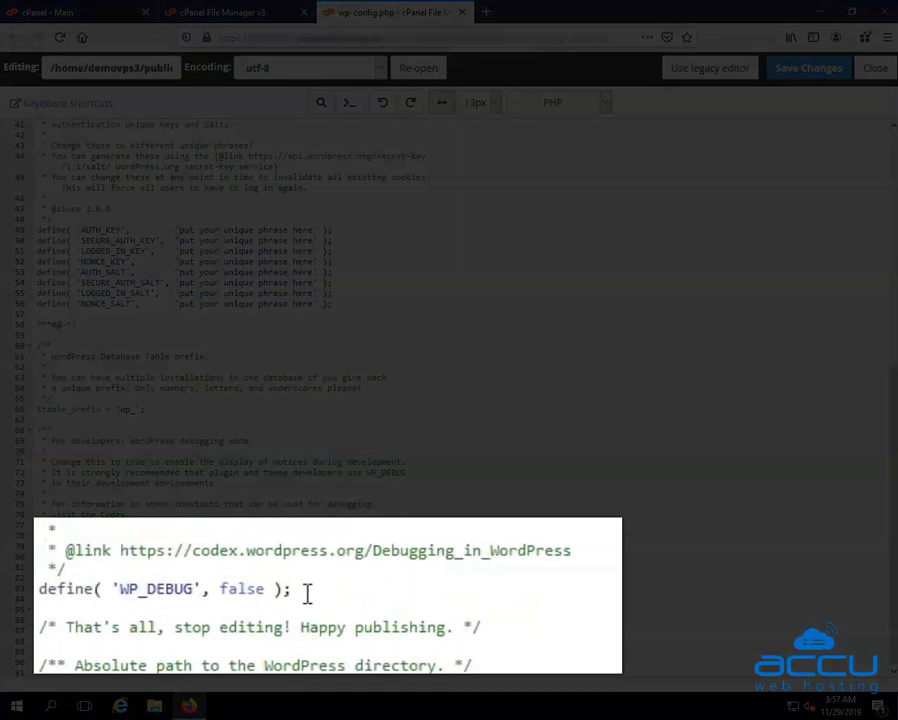
left_click(300, 589)
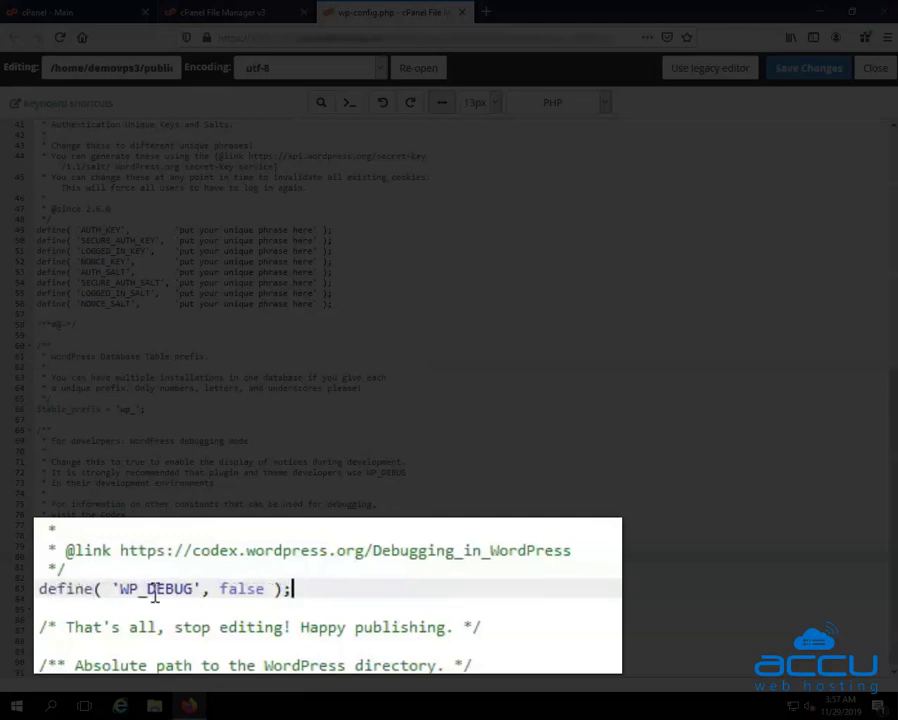
left_click(266, 588)
key("BackSpace")
key("BackSpace")
key("BackSpace")
key("BackSpace")
key("BackSpace")
type("true")
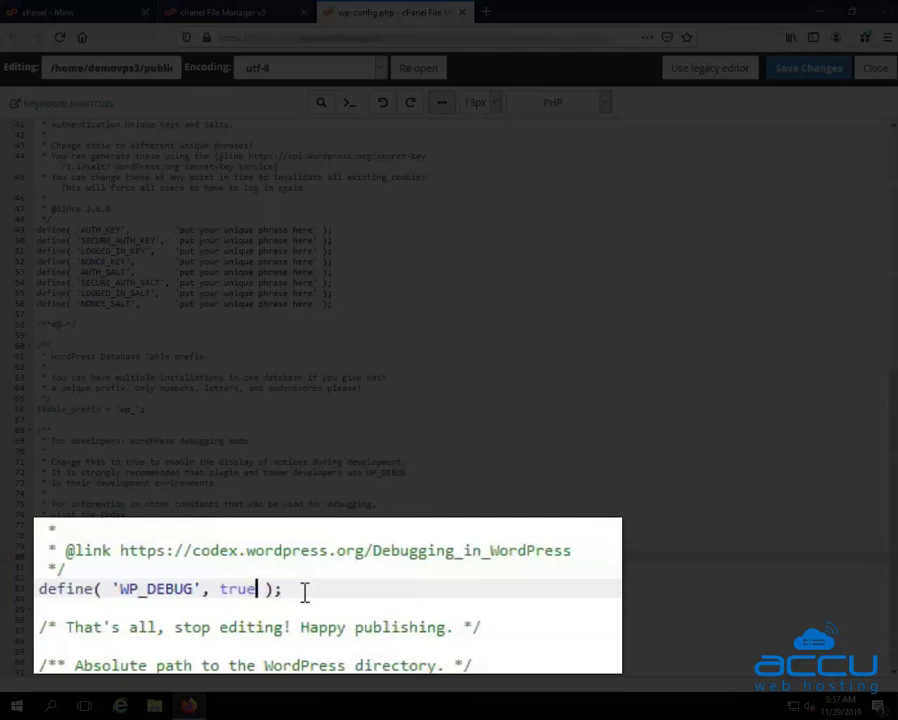
left_click(302, 591)
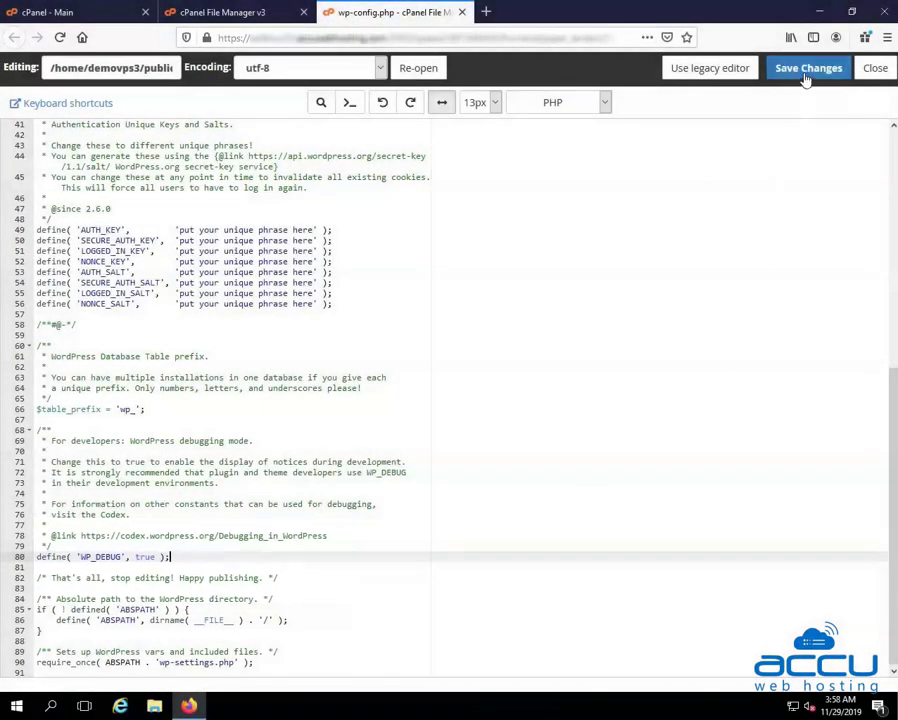
left_click(807, 74)
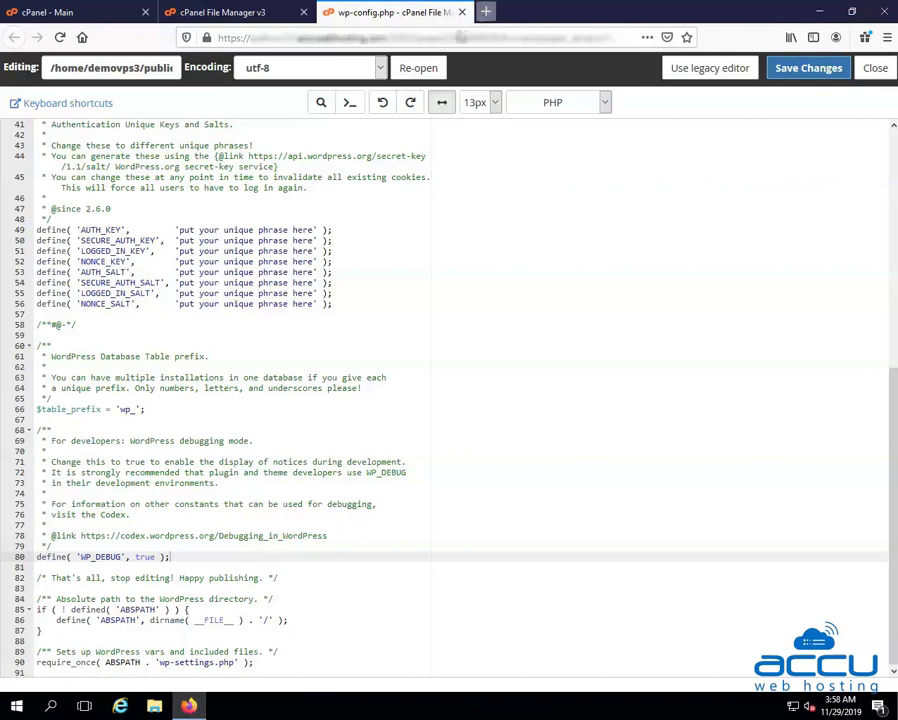
Load demovpstest.com in a new browser tab
left_click(485, 12)
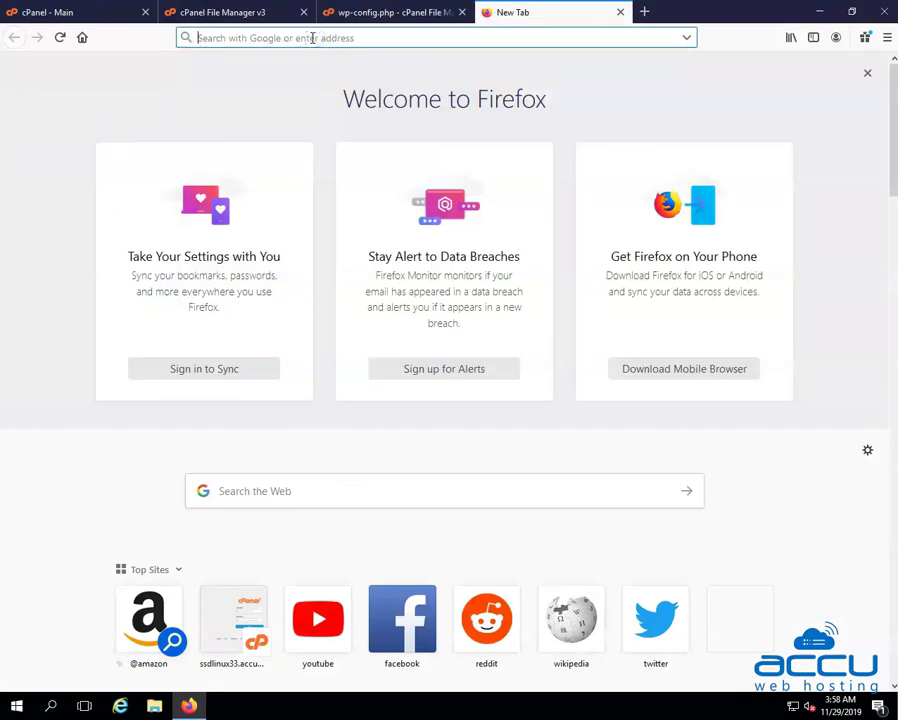
type("demovpstest.com")
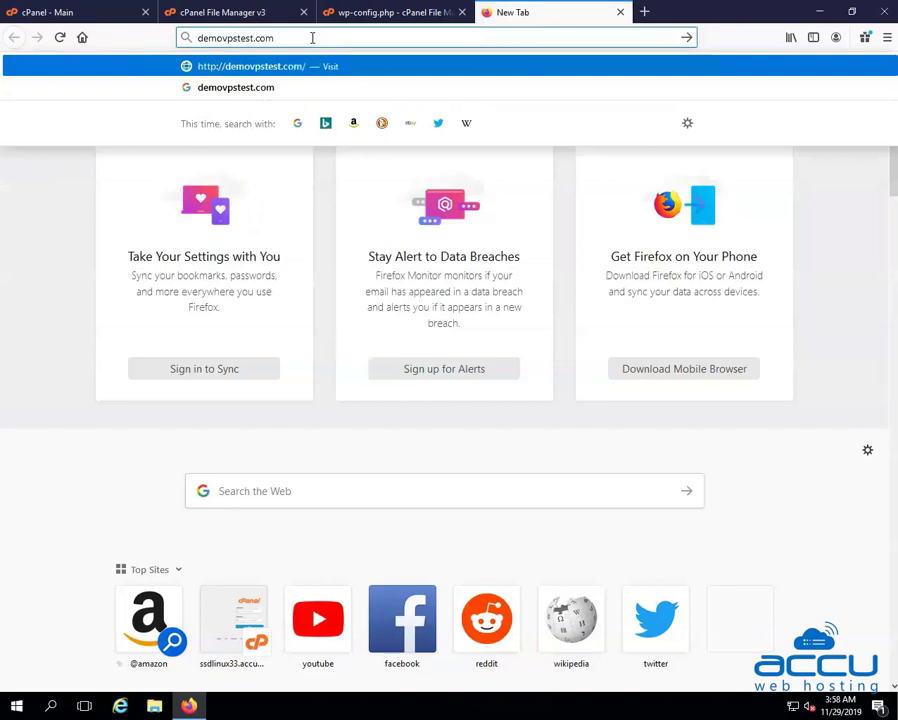
key("Return")
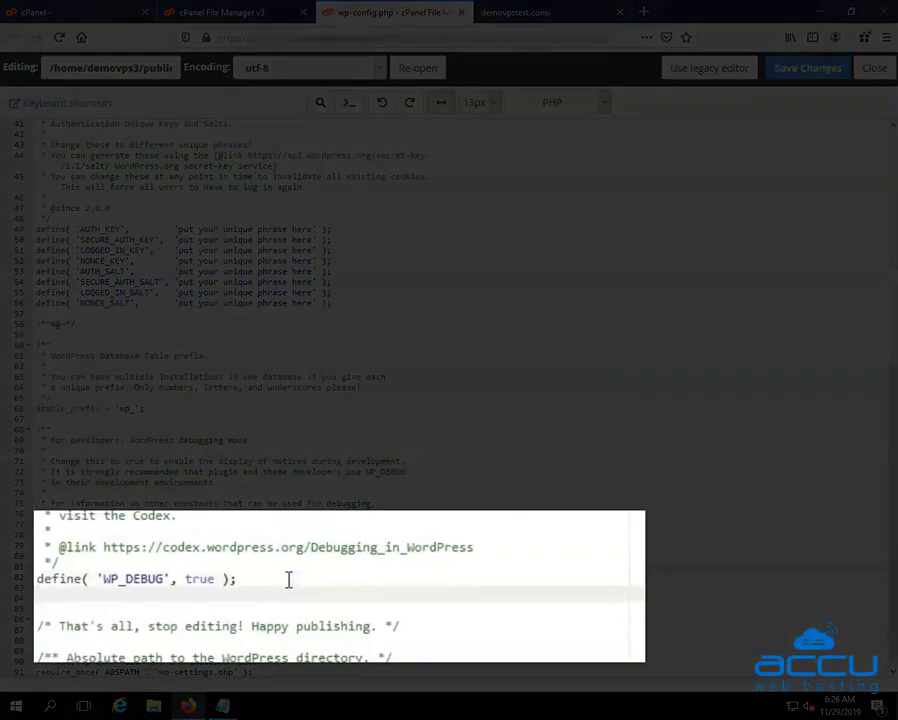
Paste define('WP_DEBUG_LOG', true); below WP_DEBUG and save wp-config.php
type("define( 'WP_DEBUG_LOG', true );")
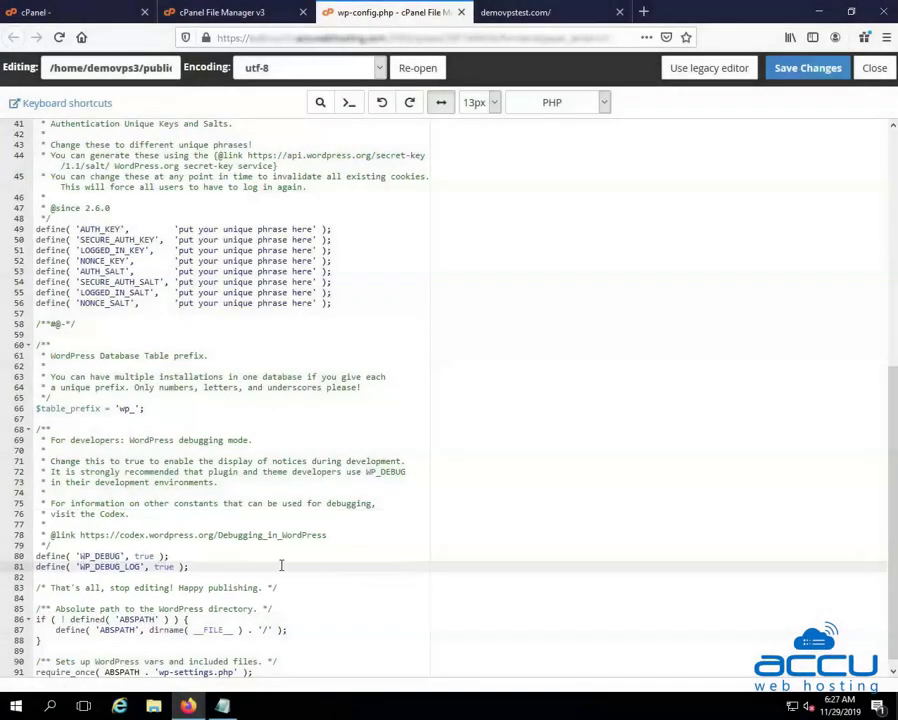
left_click(812, 77)
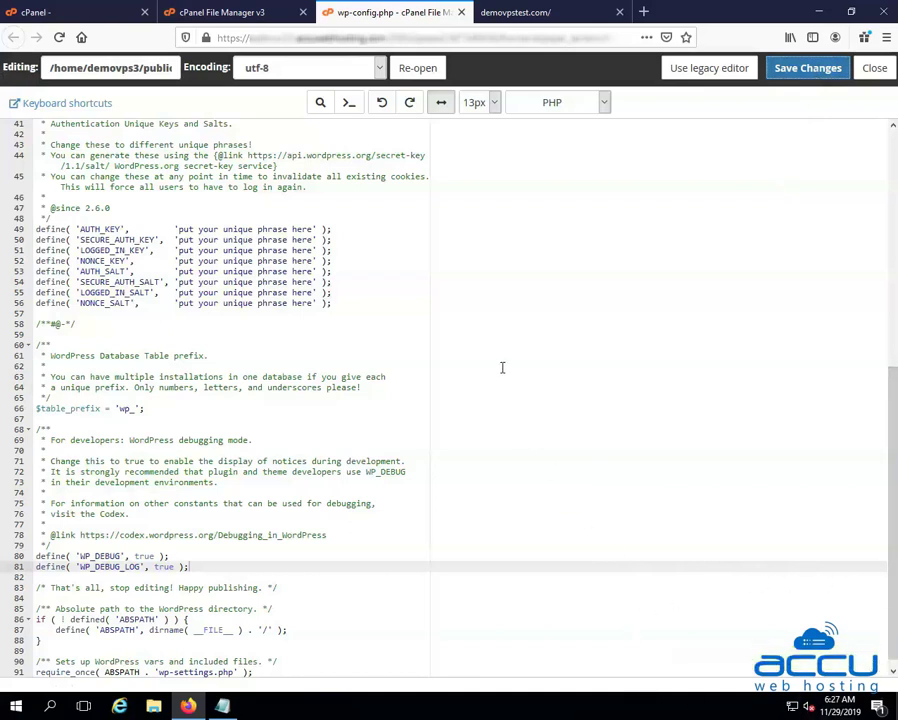
Reload demovpstest.com to inspect its undefined-constant warnings, then return to File Manager
left_click(486, 14)
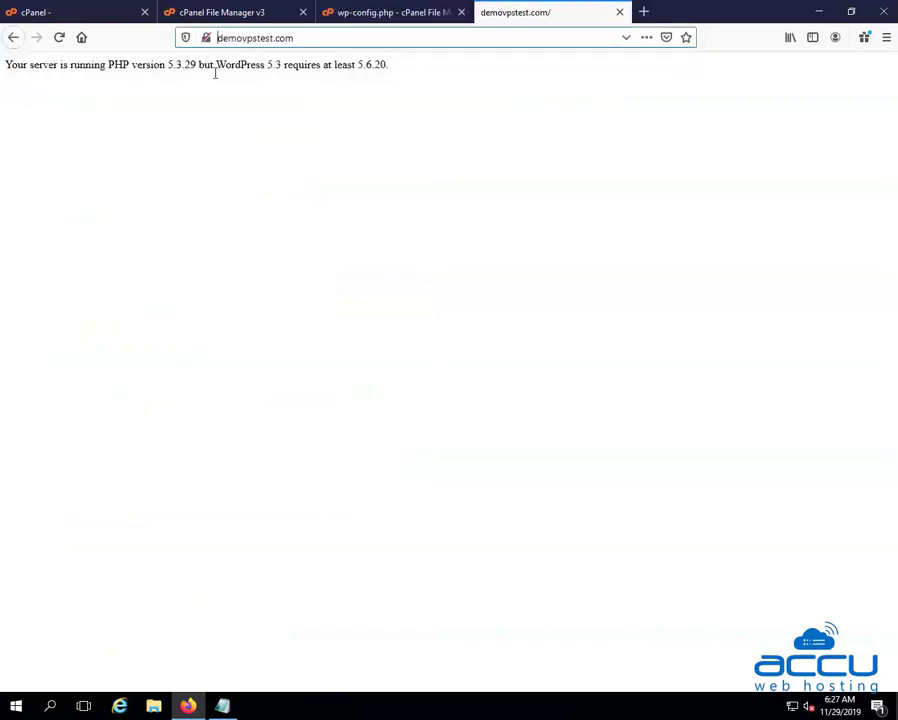
left_click(60, 40)
left_click(60, 38)
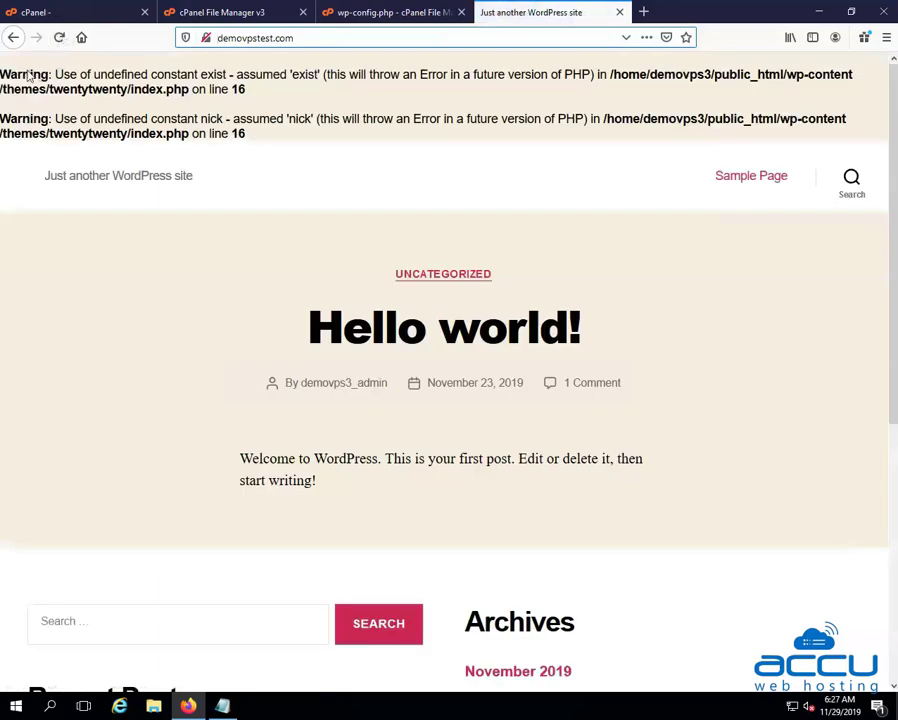
left_click_drag(2, 70, 573, 100)
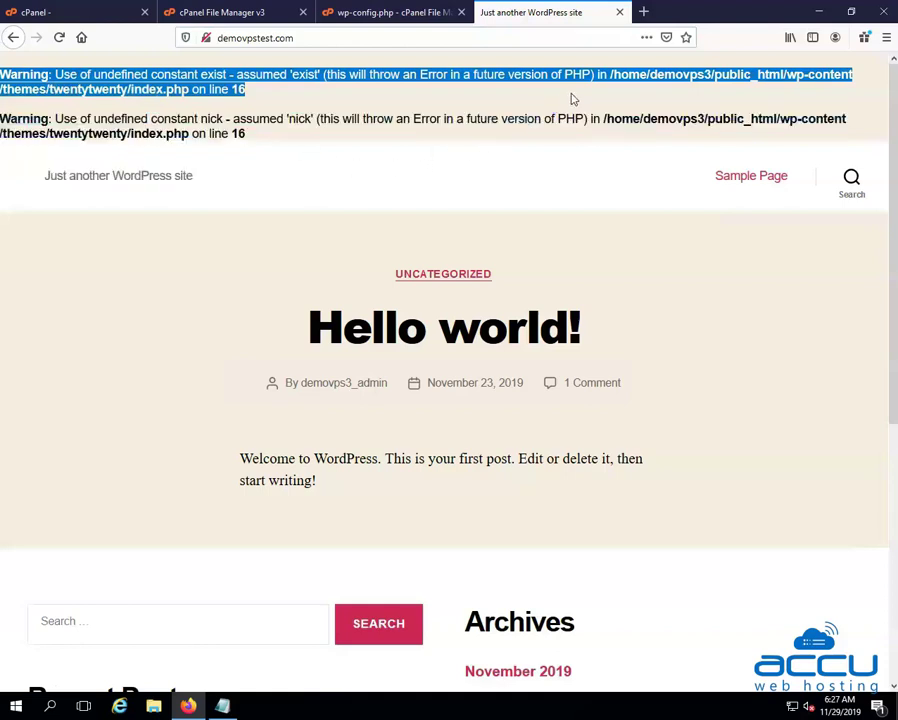
left_click(573, 99)
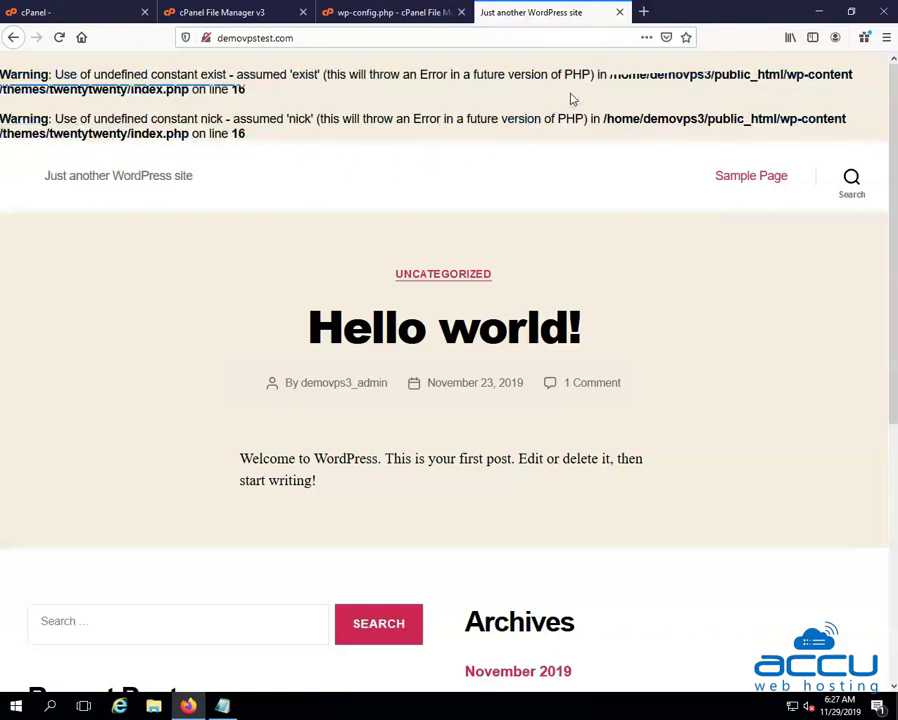
left_click(198, 12)
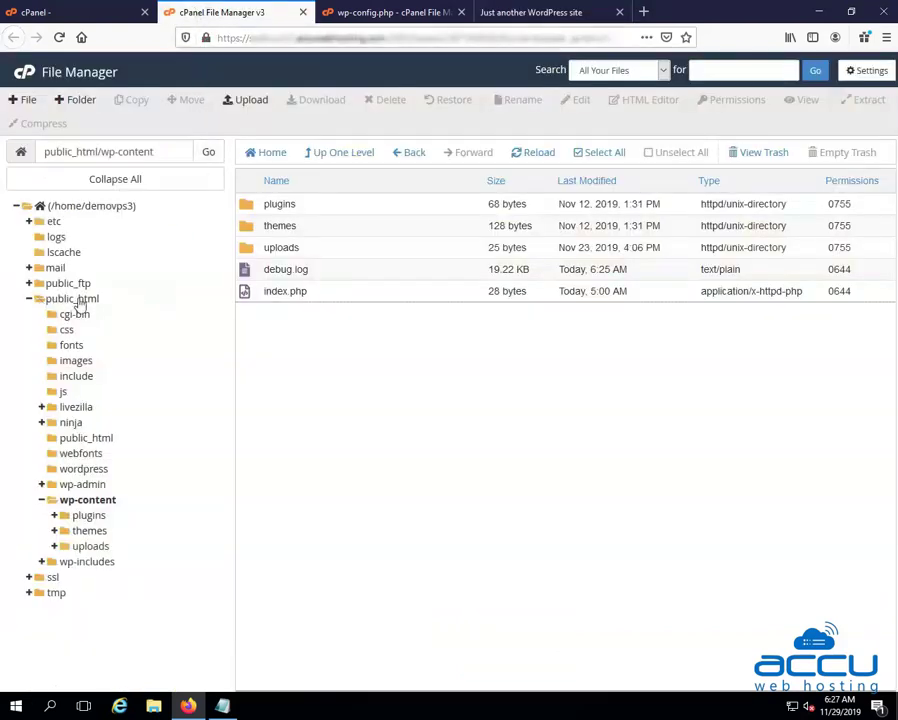
Go to public_html/wp-content and select the 20.99 KB debug.log
left_click(60, 300)
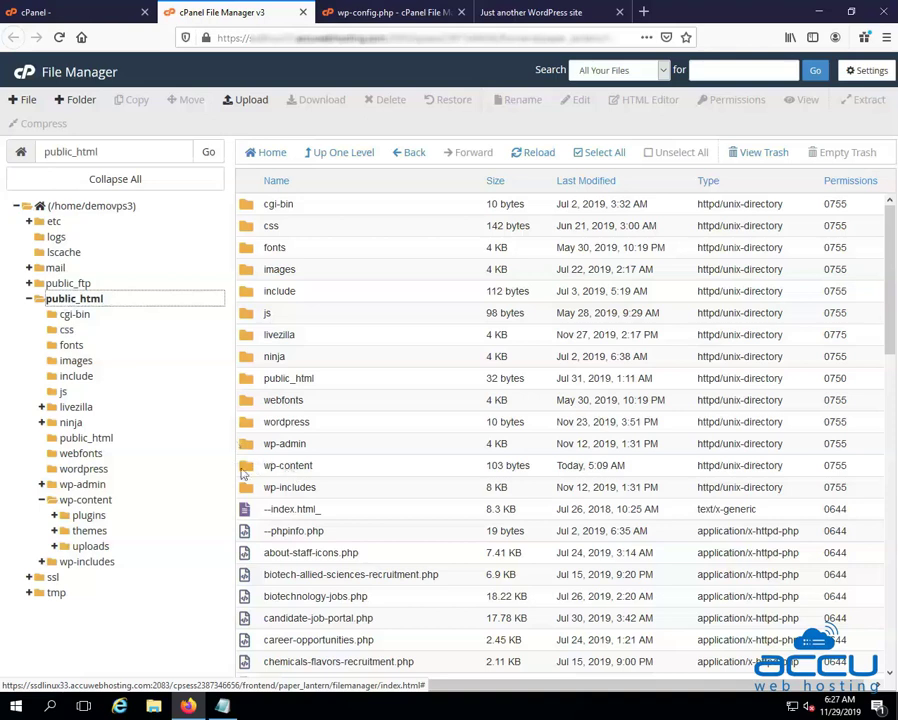
double_click(247, 471)
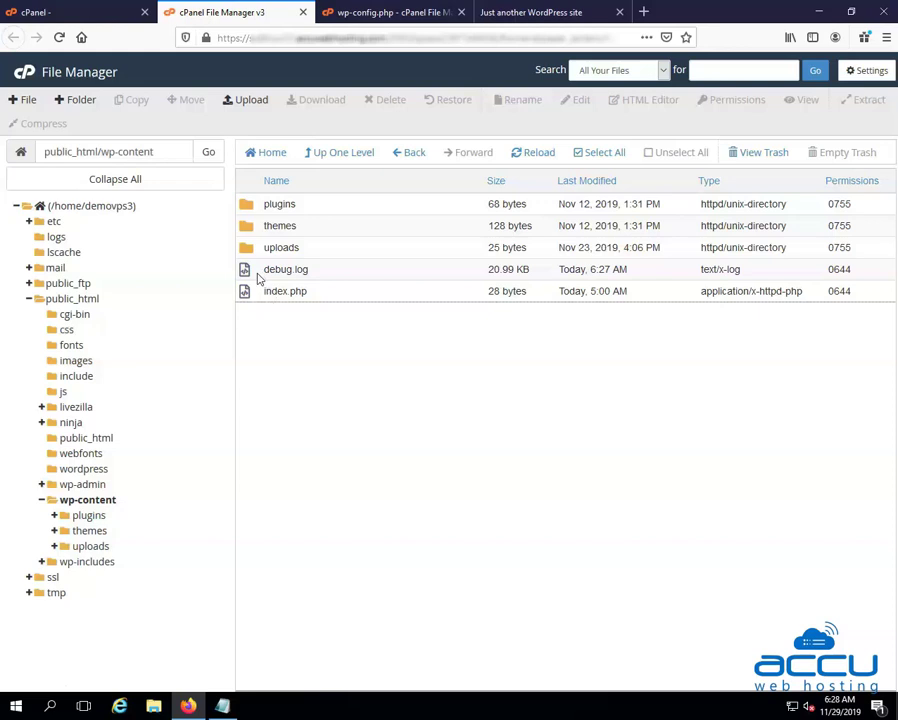
left_click(258, 278)
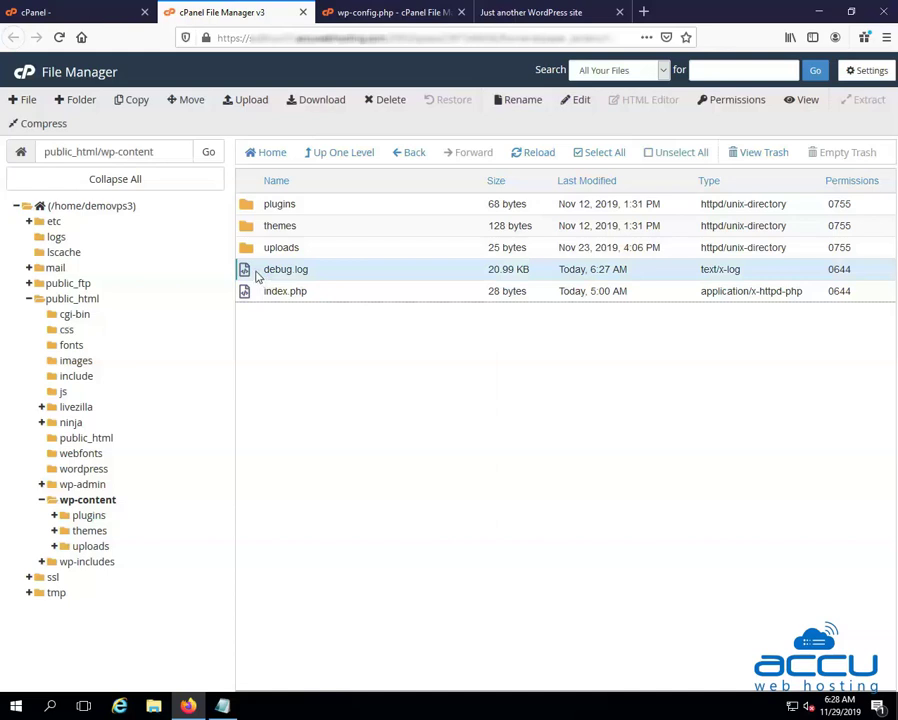
Open debug.log in the code editor to view its logged PHP errors
right_click(258, 276)
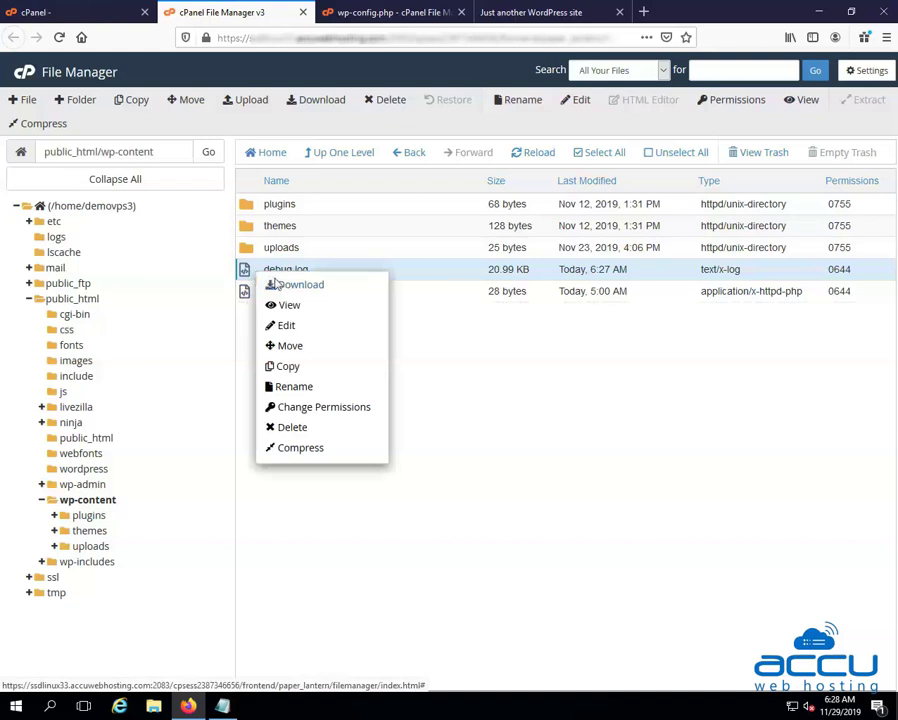
left_click(297, 325)
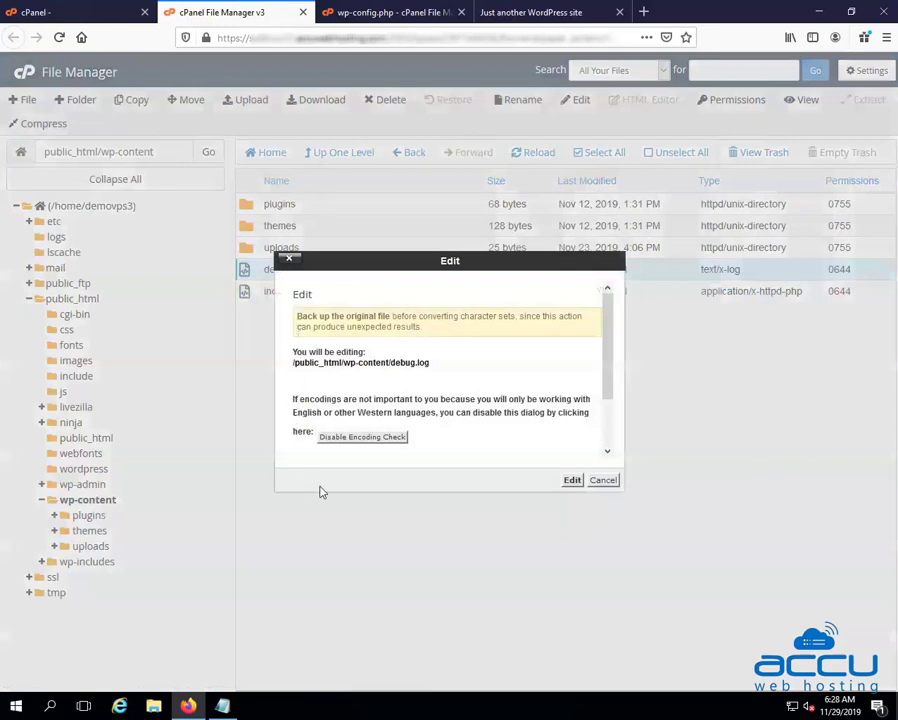
left_click(571, 481)
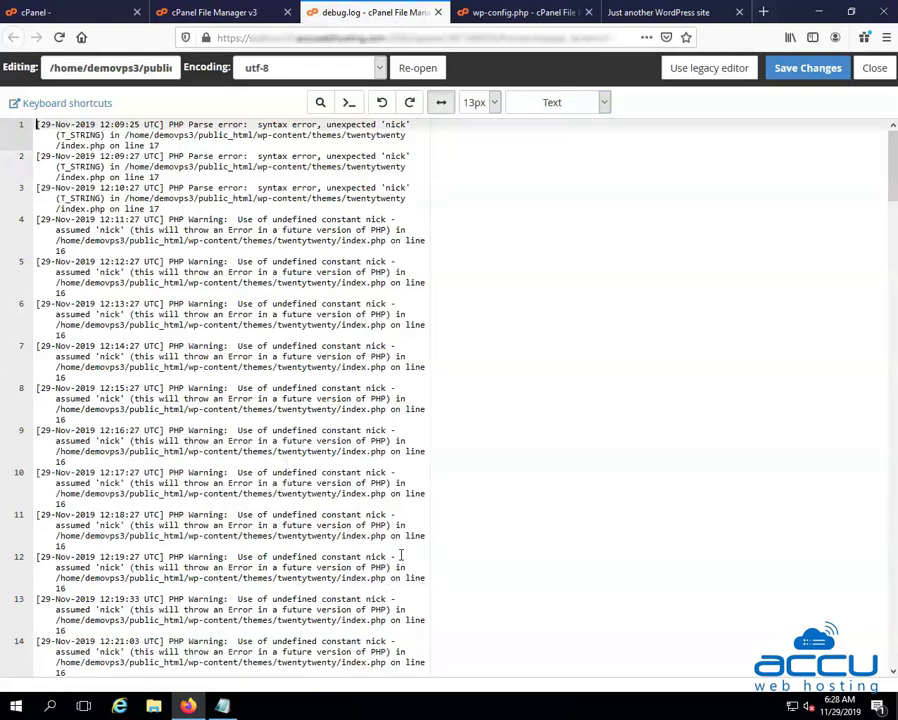
Scroll down through the debug.log entries to review the logged errors
scroll(392, 541, "down", 20)
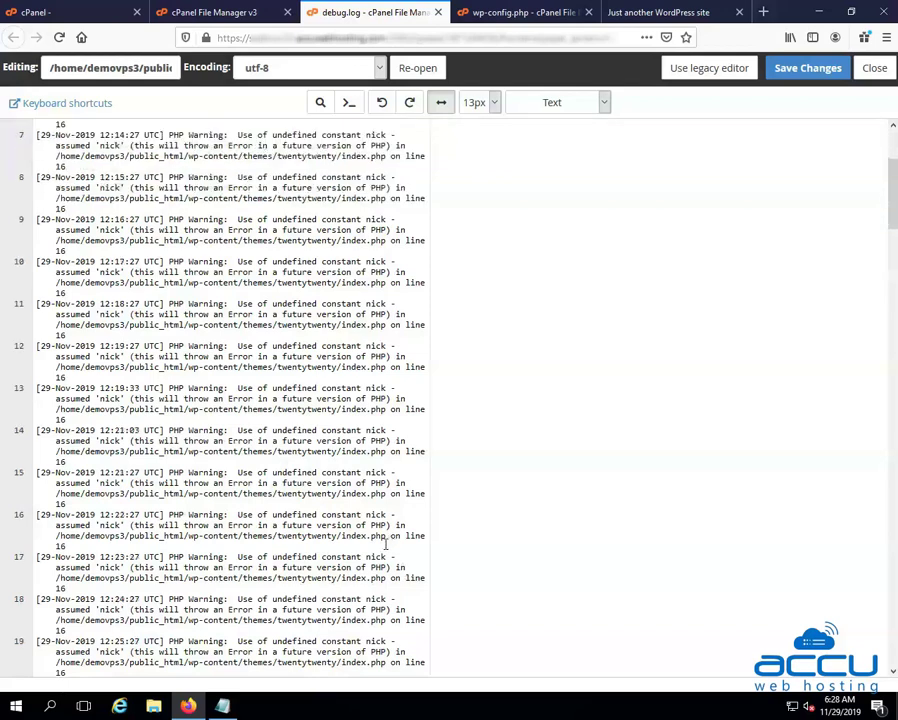
scroll(372, 590, "down", 20)
scroll(366, 601, "down", 1)
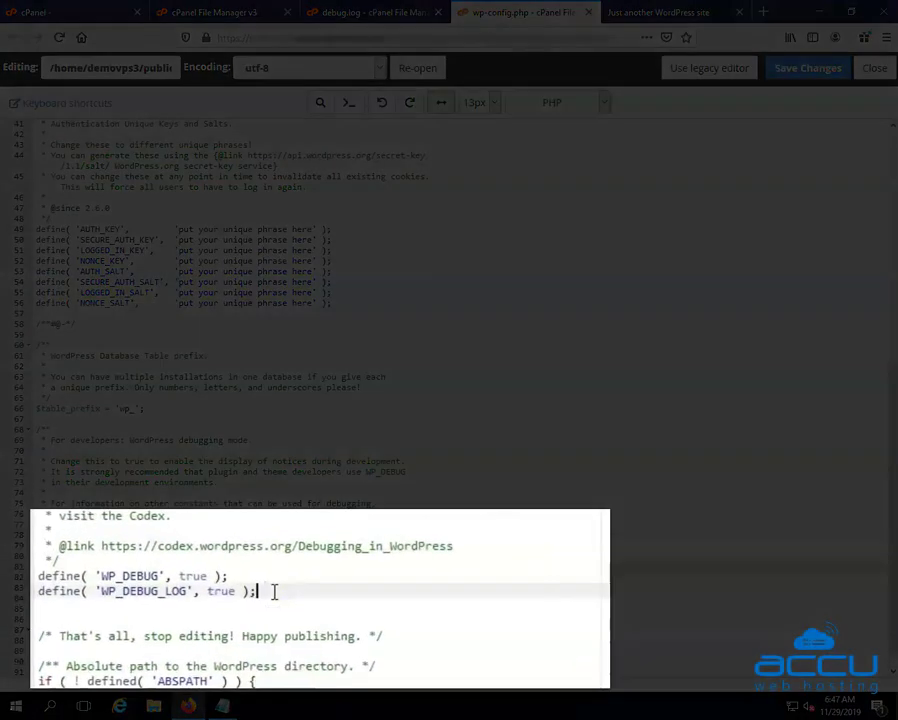
Add define( 'WP_DEBUG_DISPLAY', false ); below the WP_DEBUG_LOG line in wp-config.php and save
key("Return")
type("define( 'WP_DEBUG_DISPLAY', false );")
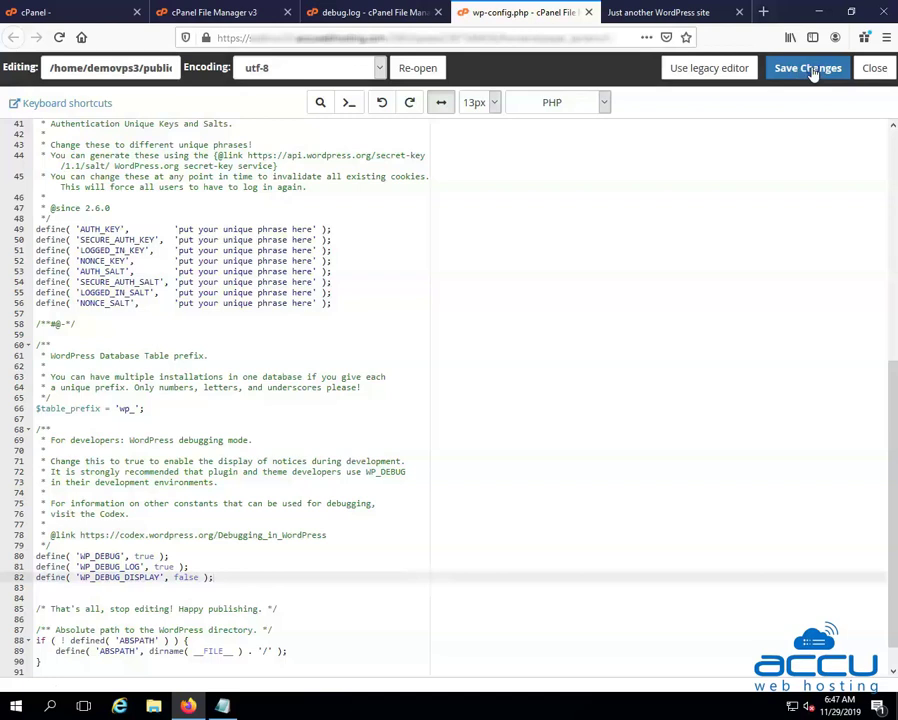
left_click(808, 69)
Reload the WordPress homepage to confirm the PHP warnings no longer appear above Hello world
left_click(625, 12)
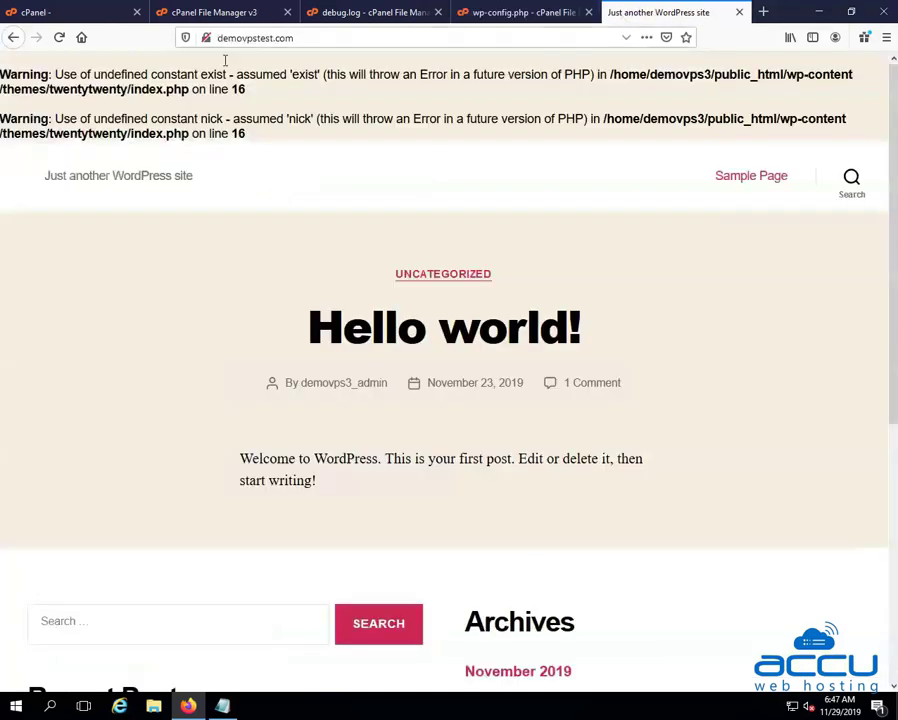
left_click(59, 38)
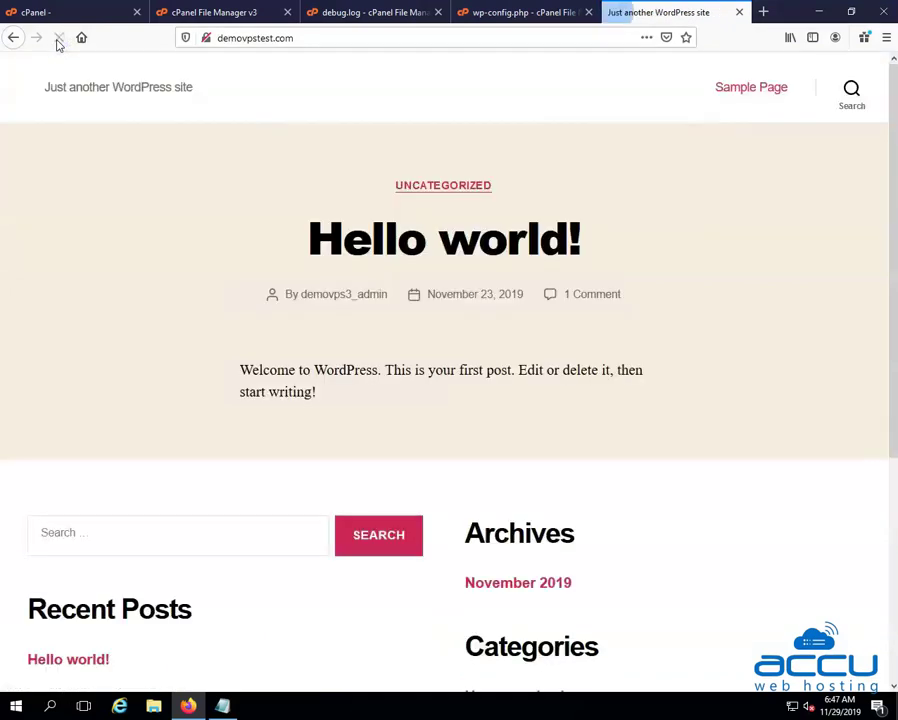